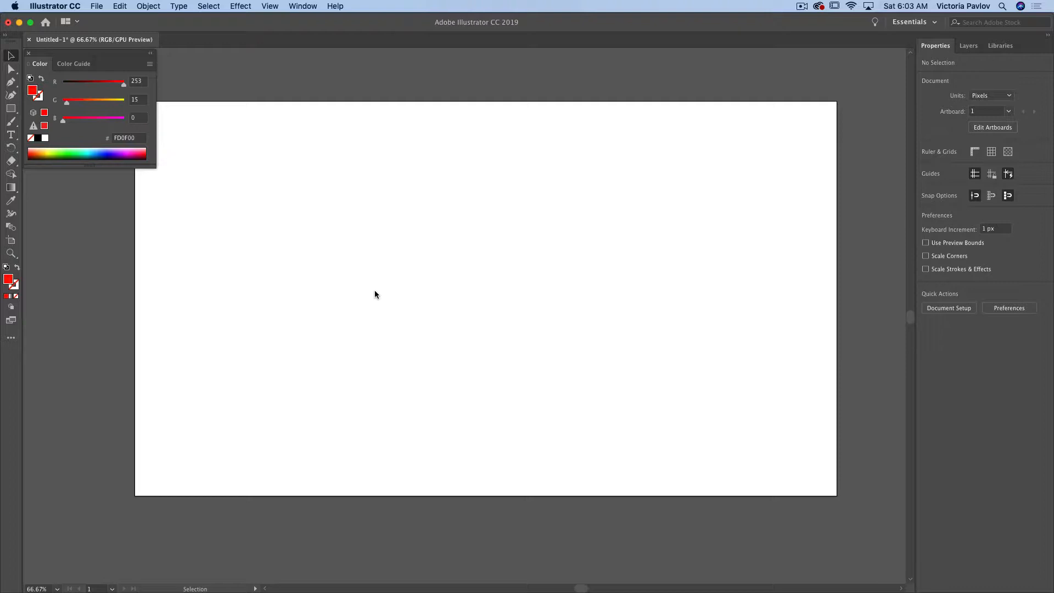
Draw a rectangle about 1929 by 1096 px covering the whole artboard, filled with red FD0000 and no stroke
click(11, 112)
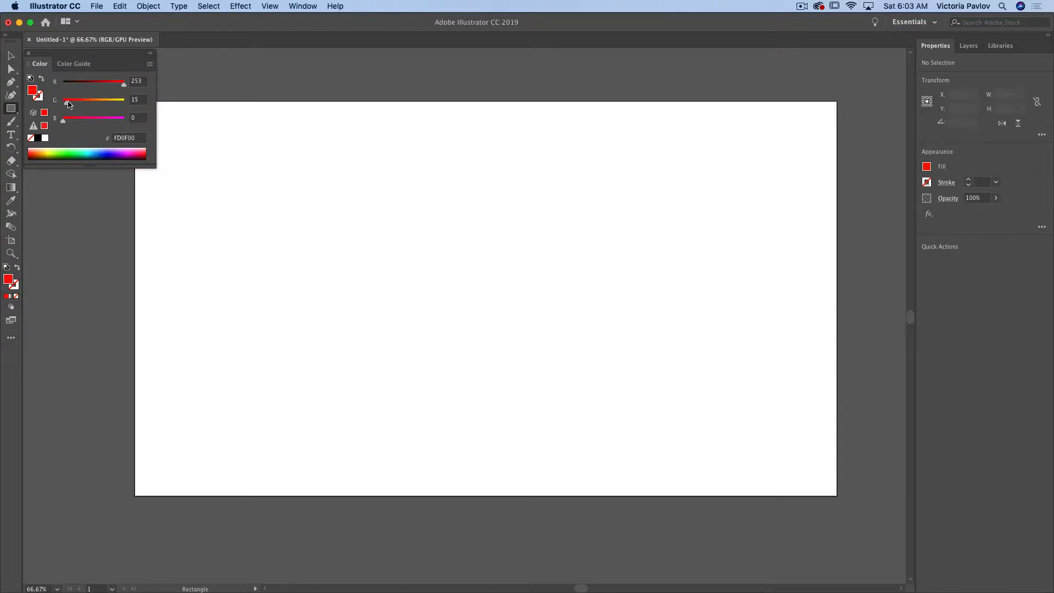
drag(67, 103, 61, 106)
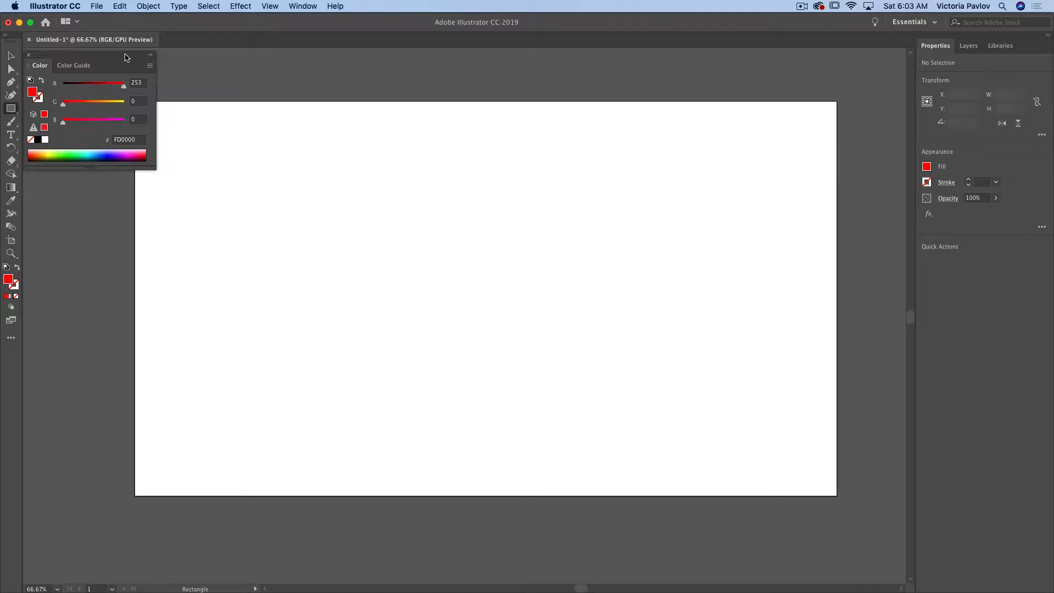
drag(127, 60, 124, 269)
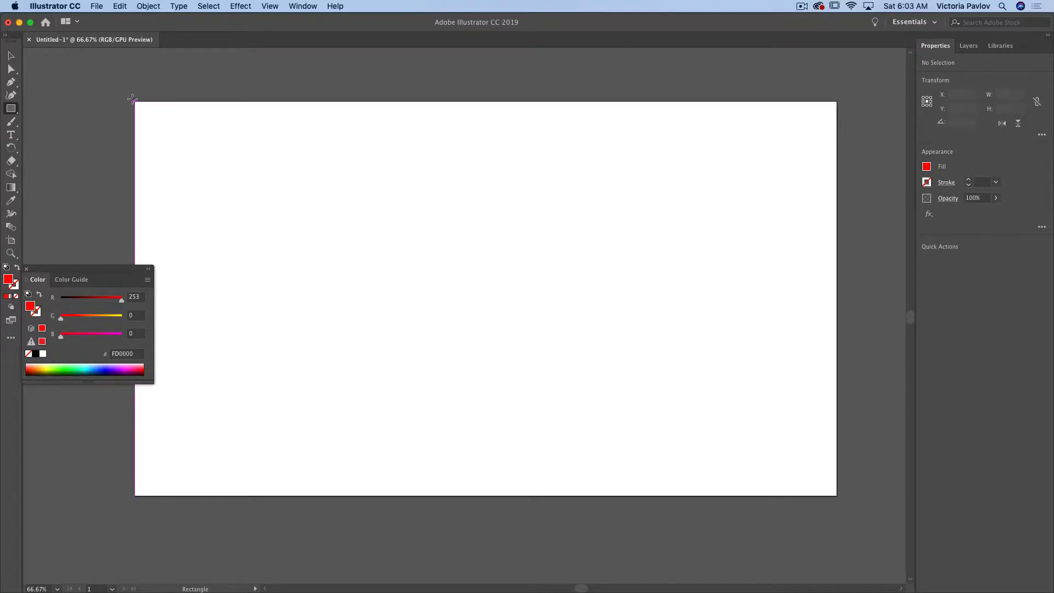
drag(132, 98, 842, 498)
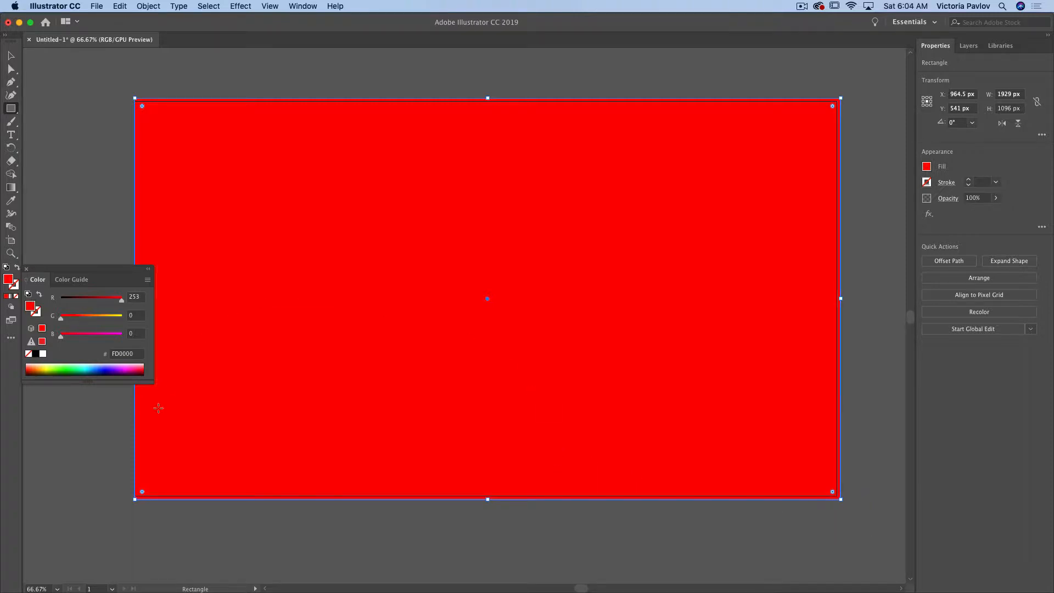
Apply a freeform gradient to the rectangle and move its upper-left color stop slightly closer to the corner
click(10, 188)
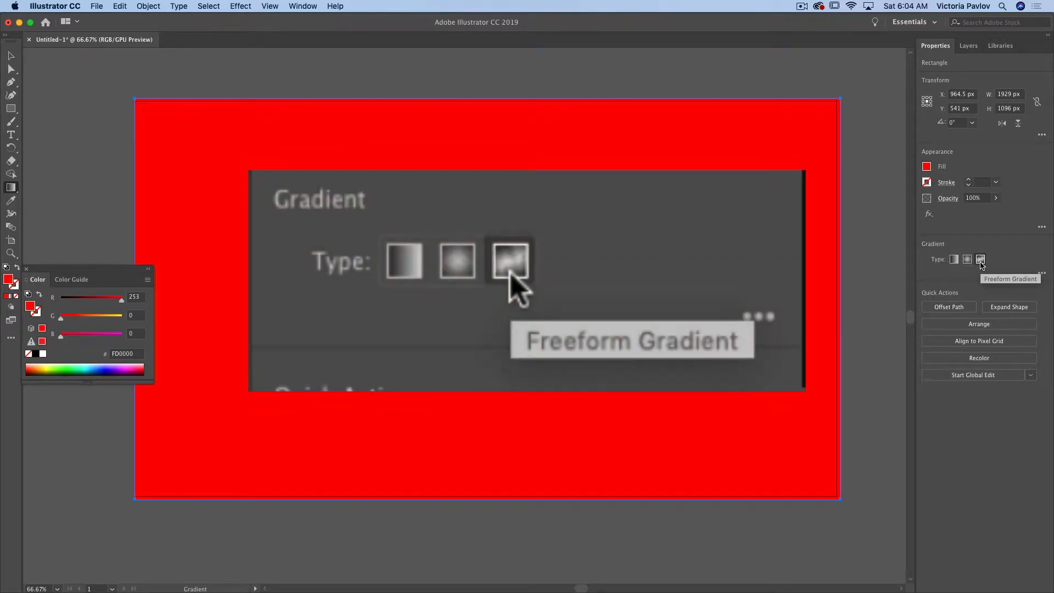
click(982, 260)
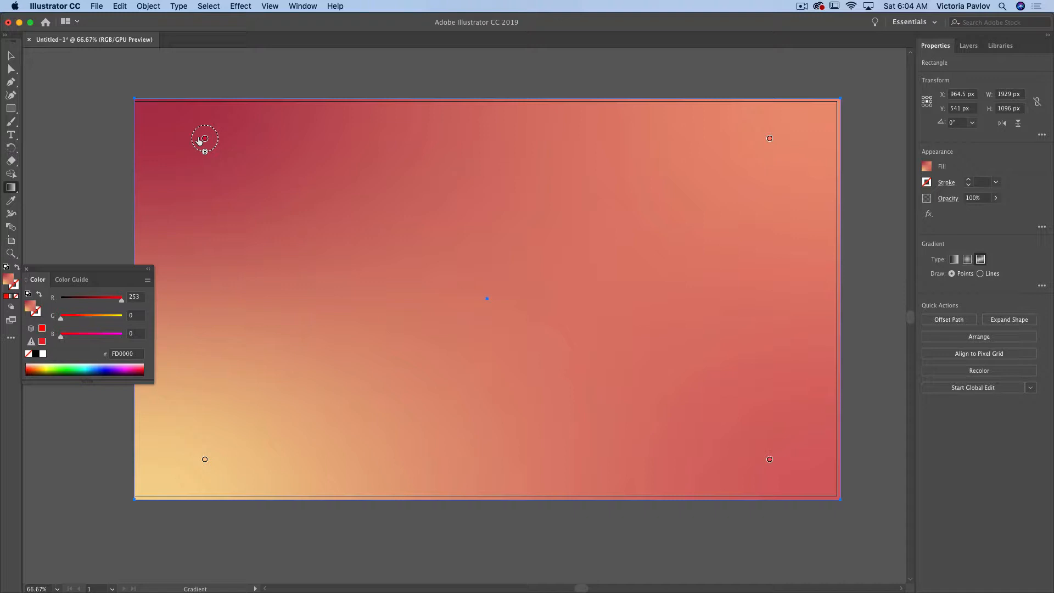
mouse_move(205, 138)
mouse_down()
mouse_move(460, 179)
mouse_move(395, 218)
mouse_move(480, 172)
mouse_move(552, 238)
mouse_move(211, 150)
mouse_up()
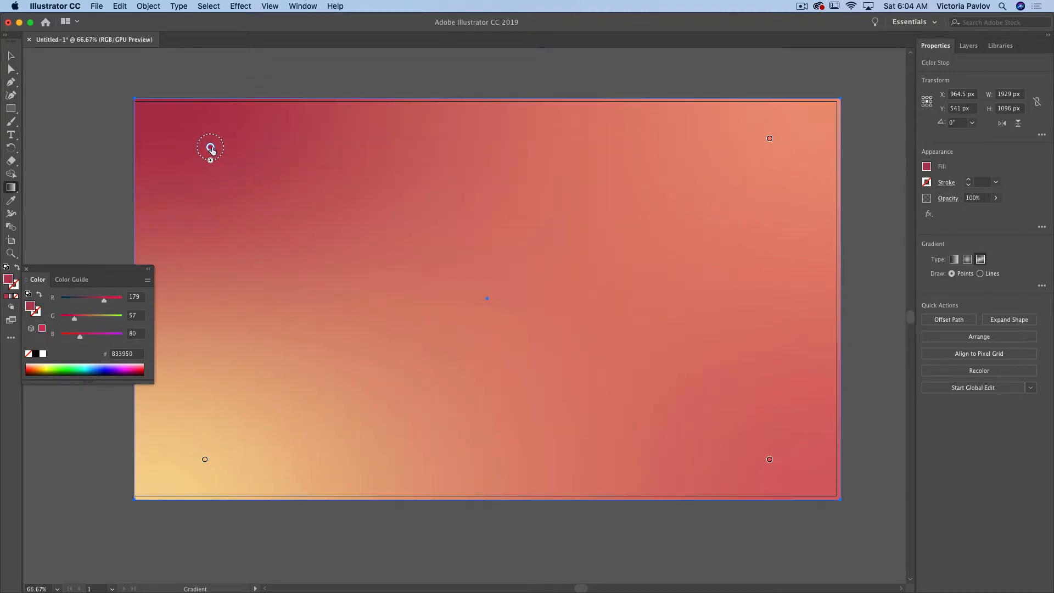
drag(211, 149, 184, 135)
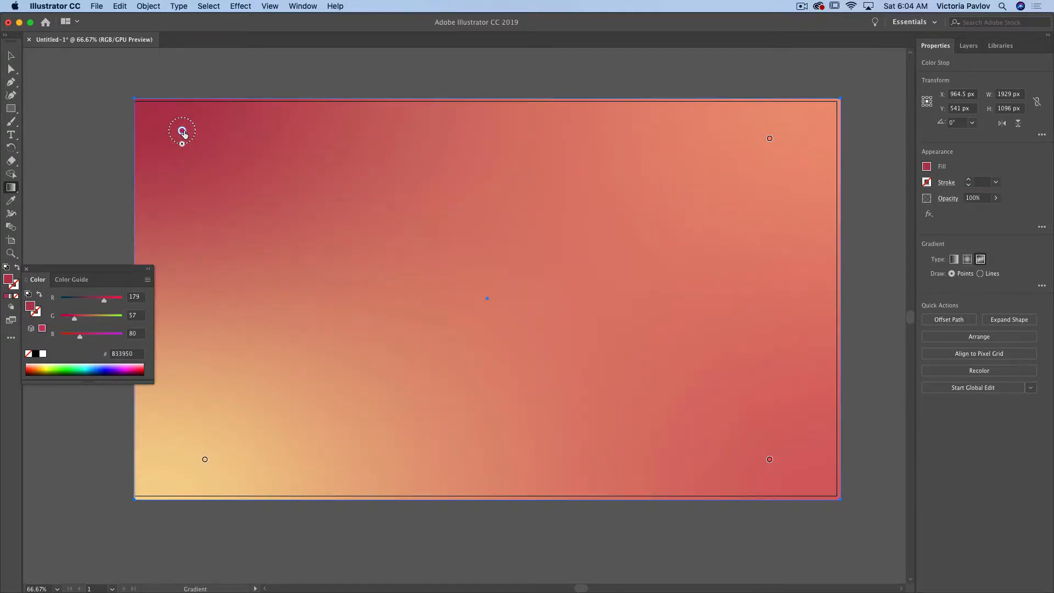
Add a trial color stop near the upper middle of the rectangle and remove it from the gradient
click(467, 146)
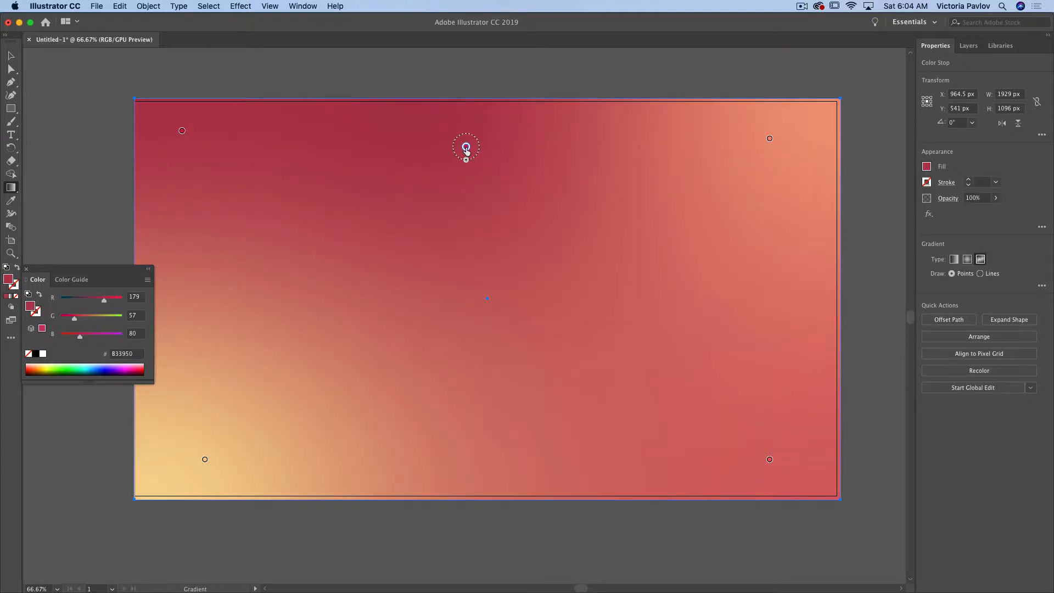
drag(466, 148, 464, 69)
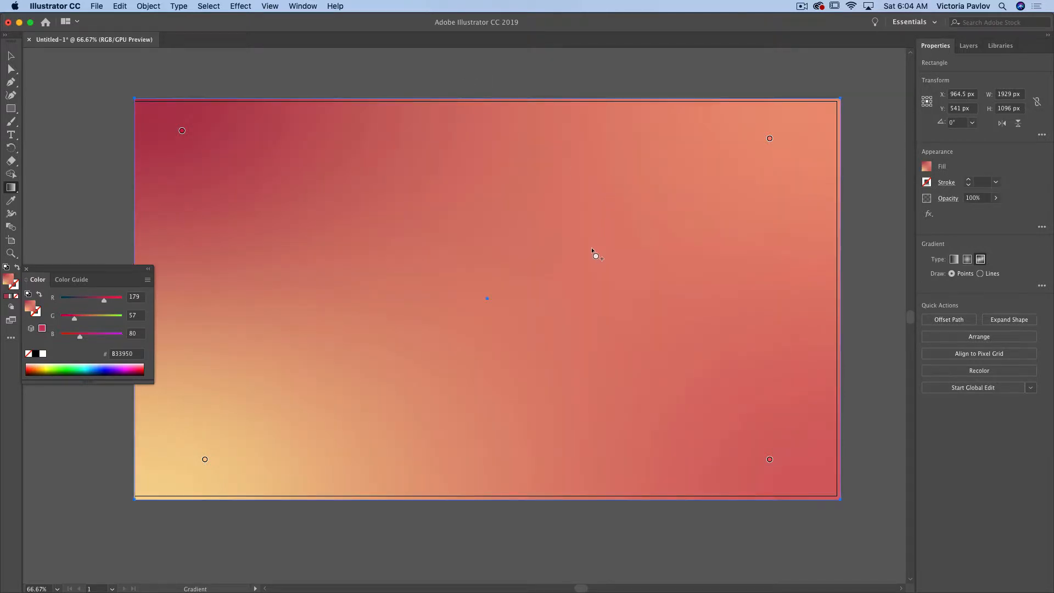
Add a white color stop at the center of the rectangle and move it slightly upward
click(486, 299)
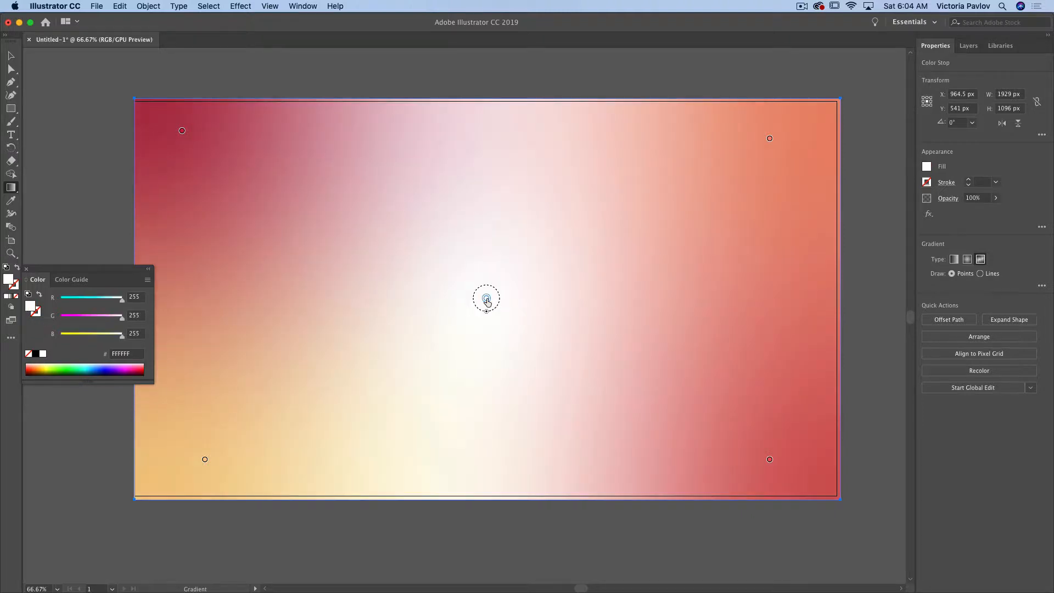
mouse_move(485, 299)
mouse_down()
mouse_move(485, 268)
mouse_move(486, 280)
mouse_up()
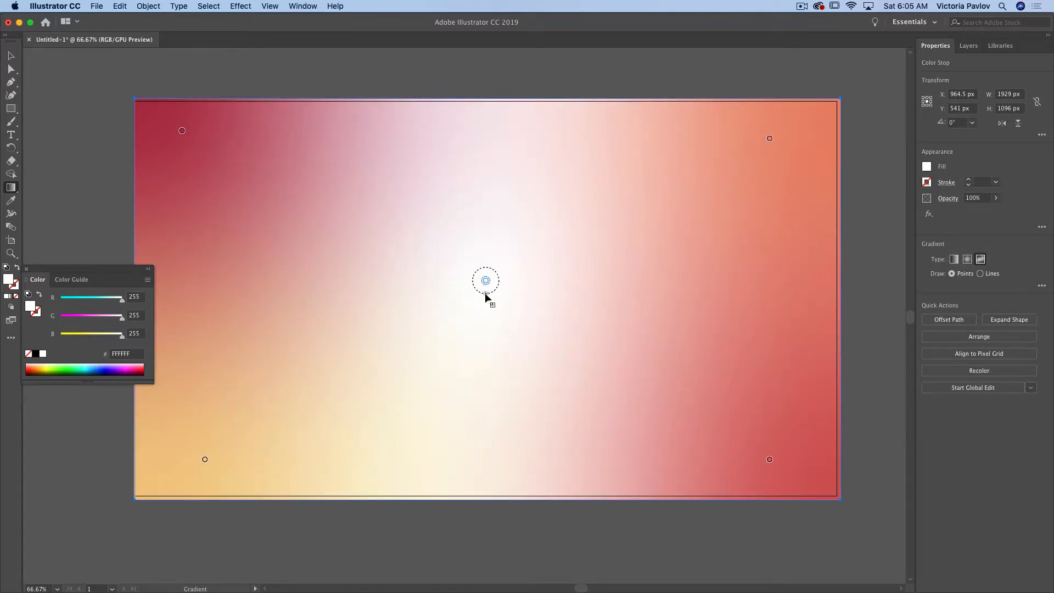
click(487, 293)
drag(486, 293, 487, 271)
Set the gradient to Lines and draw a curved line of white color stops from the center stop through three more points
click(1043, 286)
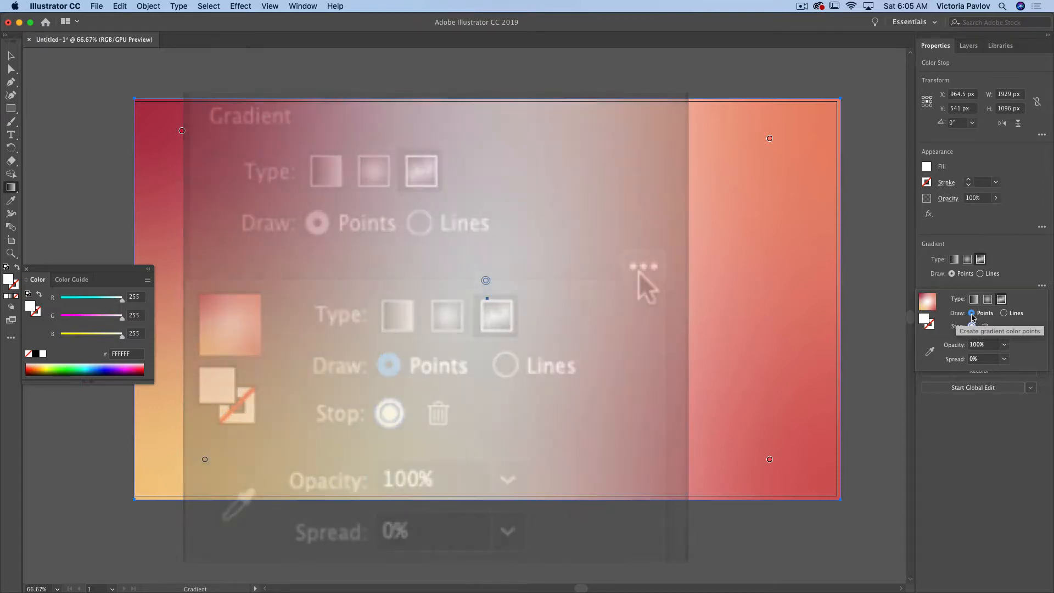
click(1005, 314)
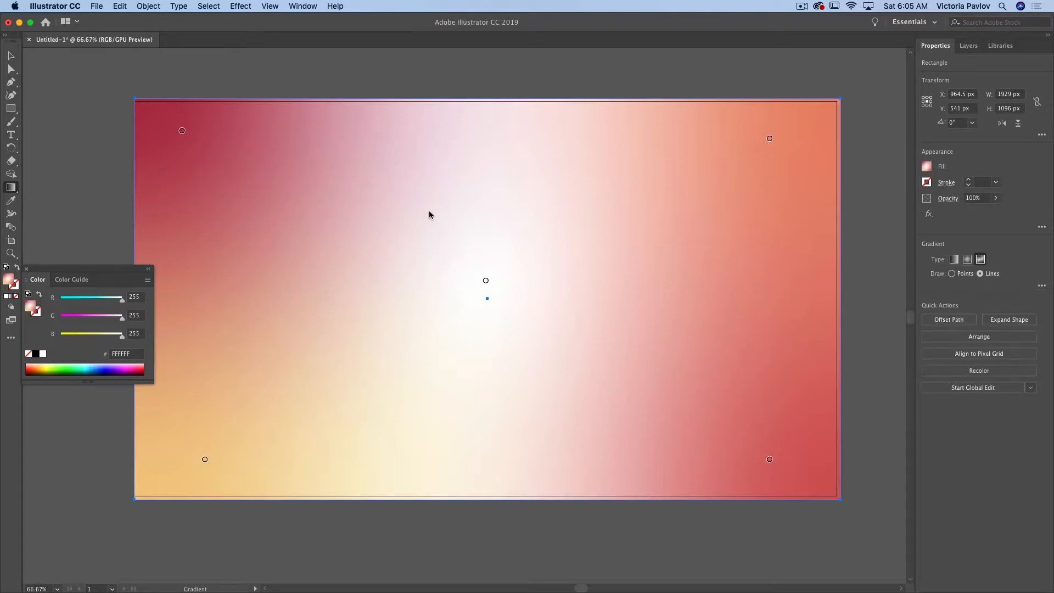
click(485, 281)
click(703, 412)
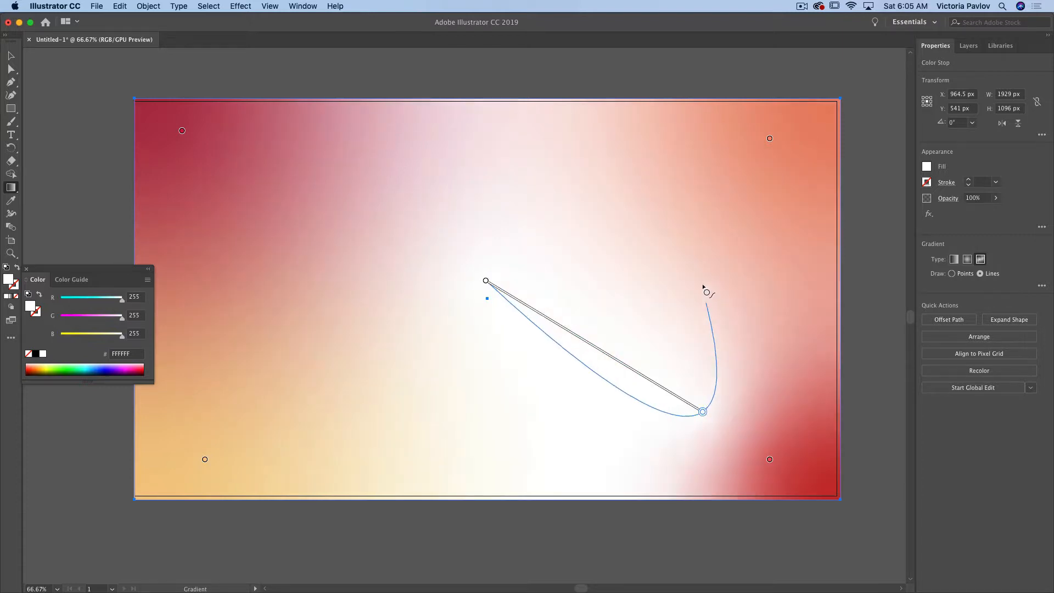
click(656, 215)
click(547, 213)
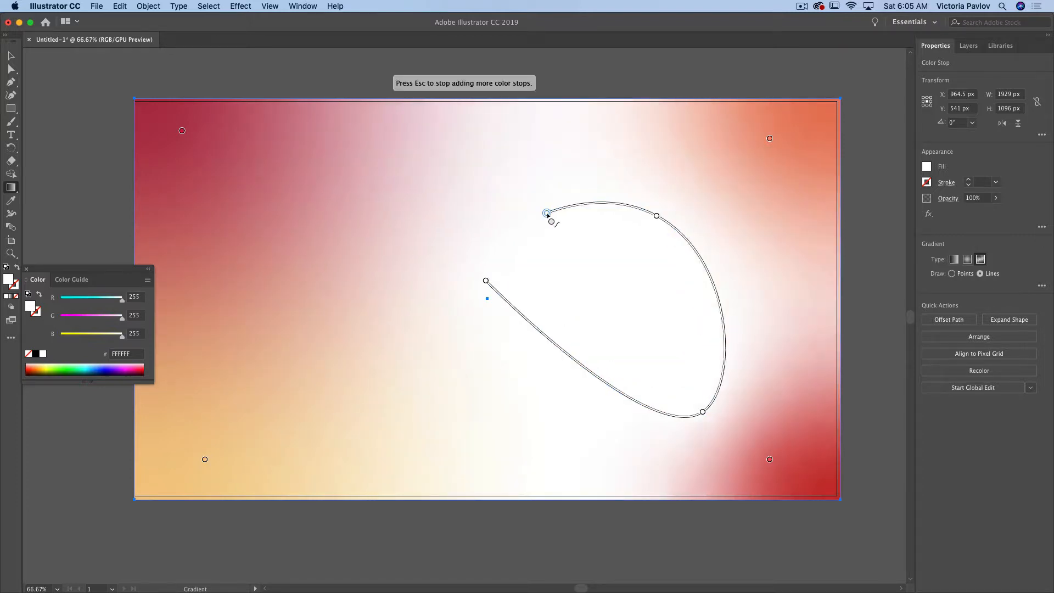
key(Escape)
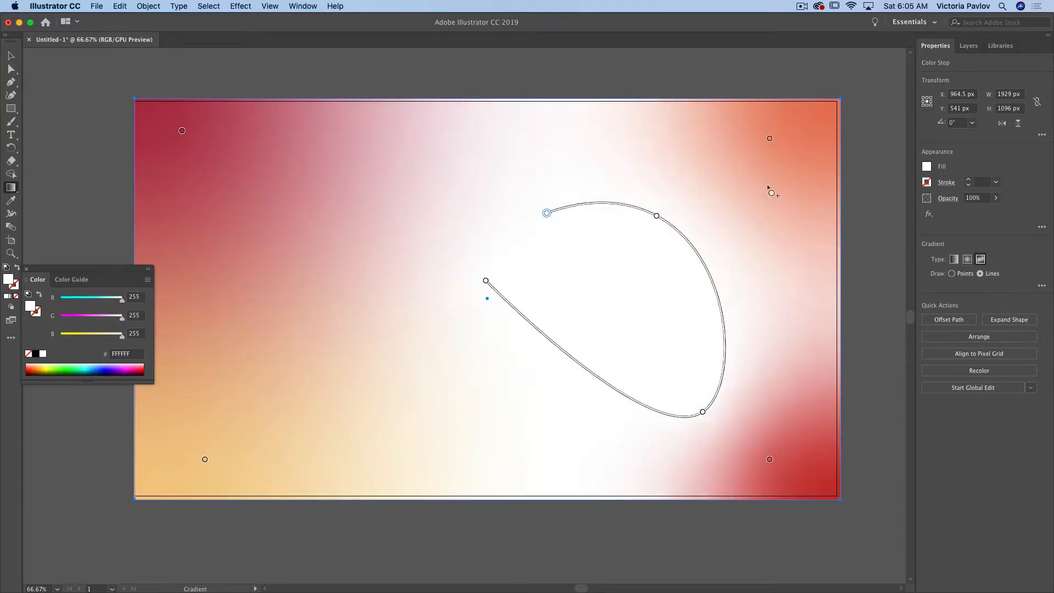
Return the gradient to Points, nudge the center stop, and remove the three other color stops of the curved line
click(952, 274)
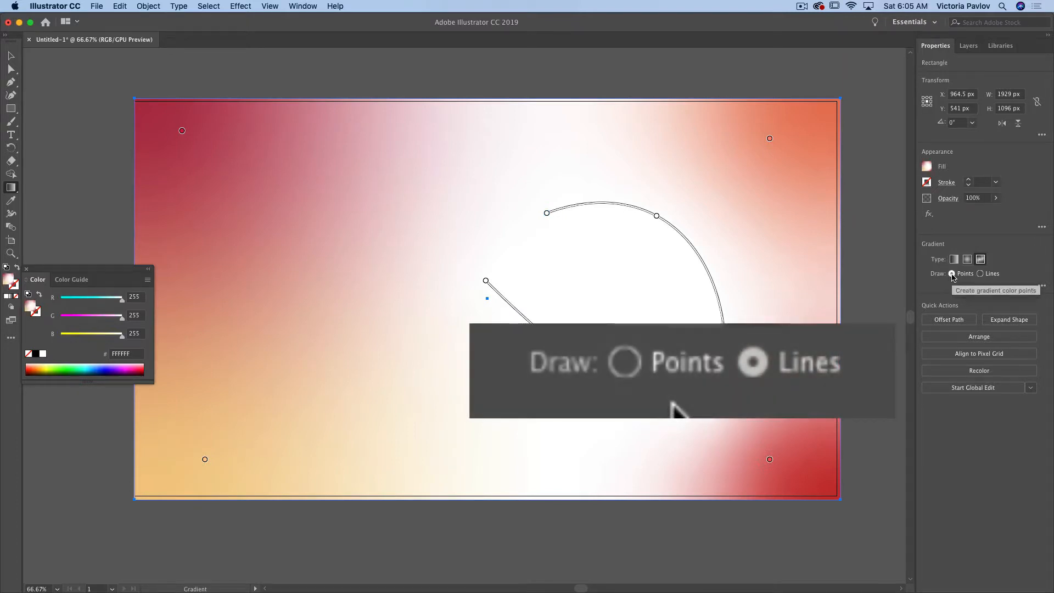
click(486, 281)
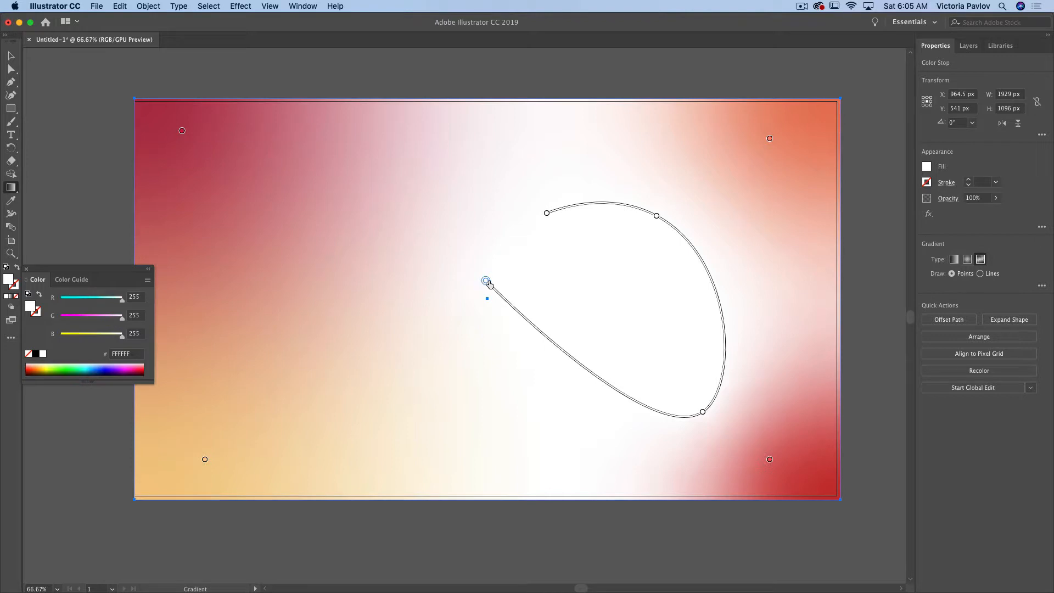
mouse_move(487, 282)
mouse_down()
mouse_move(485, 225)
mouse_move(479, 276)
mouse_up()
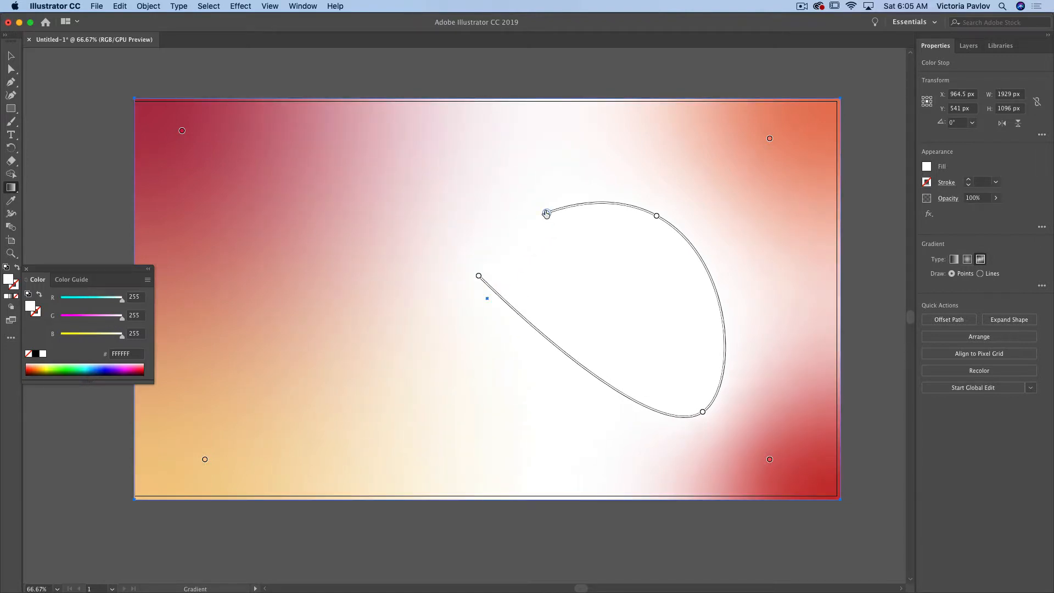
drag(547, 214, 615, 71)
drag(656, 216, 659, 68)
drag(702, 417, 657, 72)
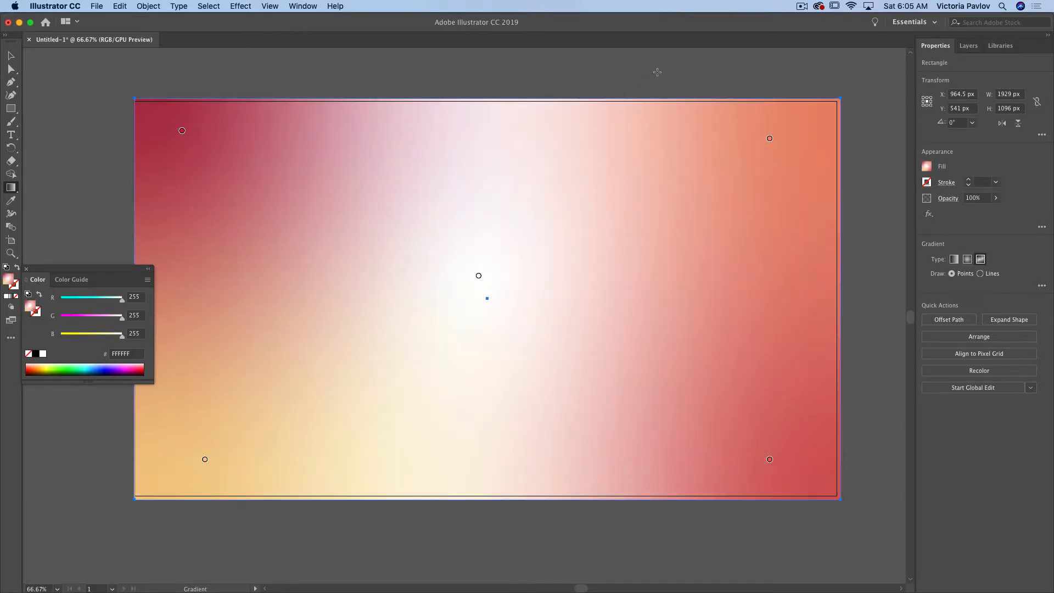
Move the white color stop slightly down and to the right, close to the rectangle's center
drag(478, 275, 500, 293)
click(499, 293)
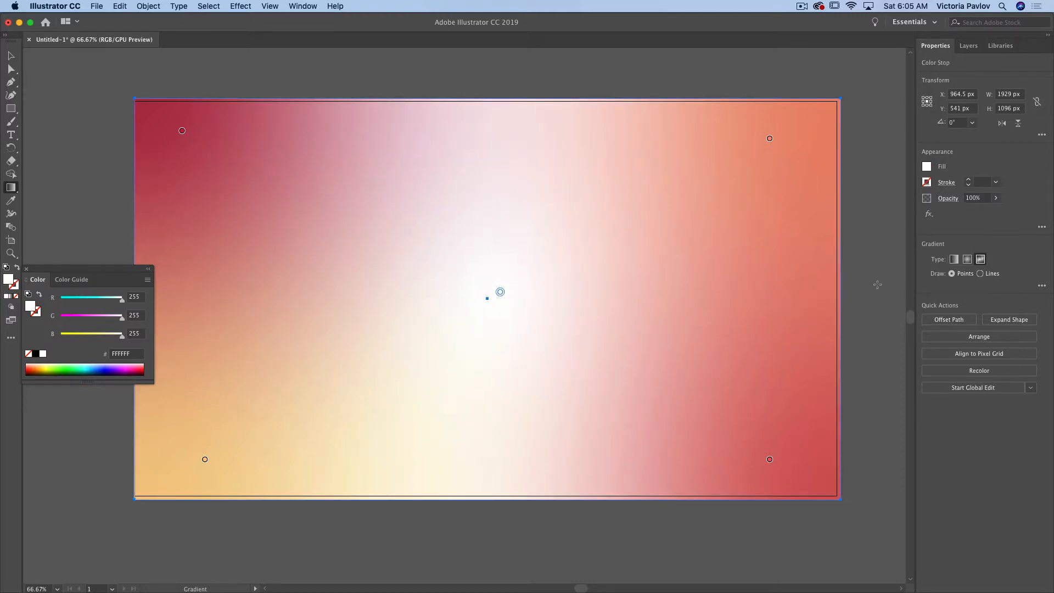
click(927, 167)
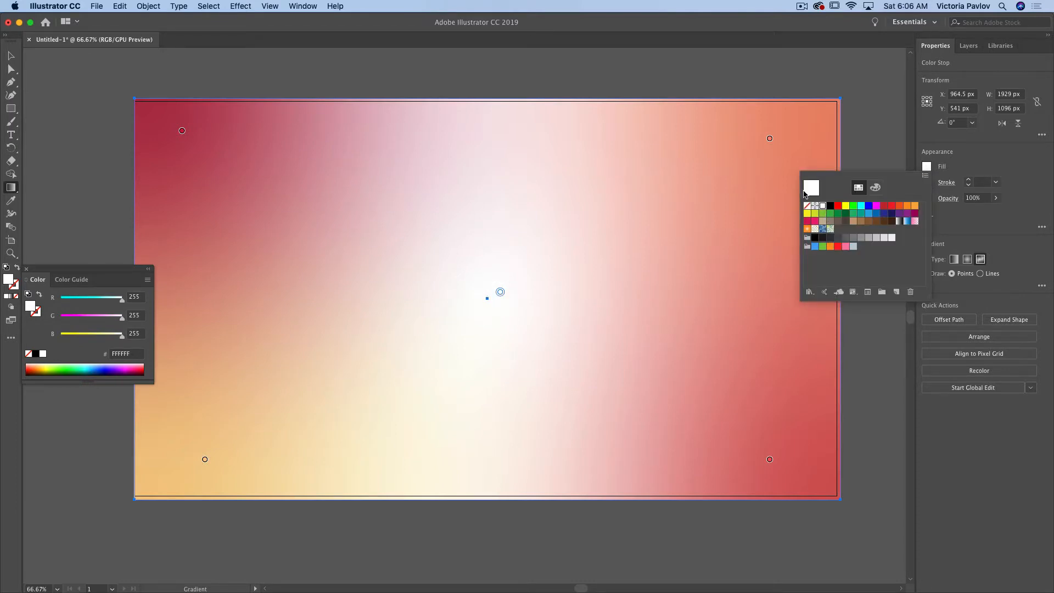
click(501, 295)
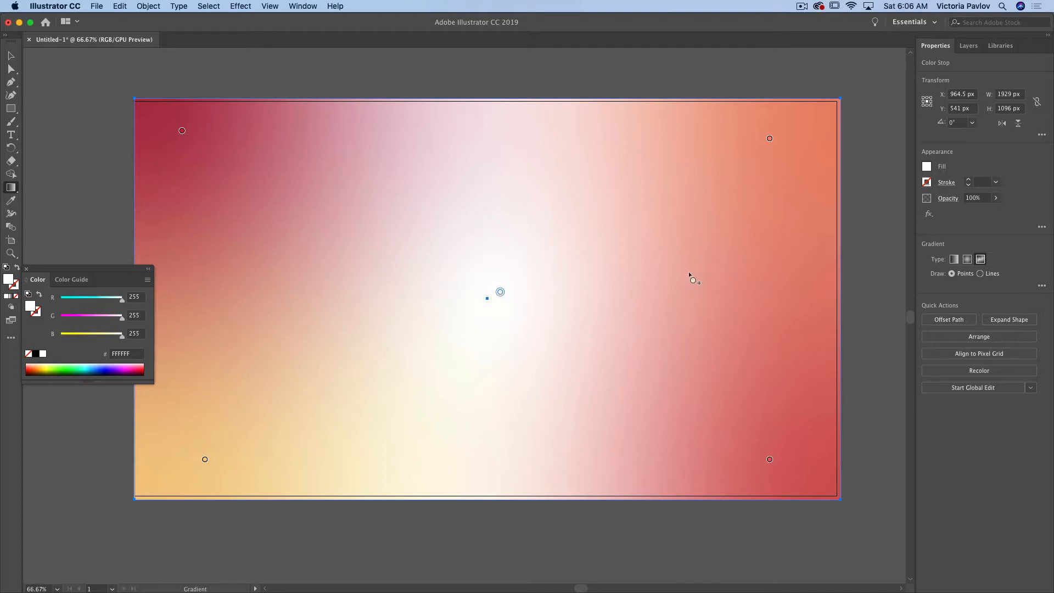
Set the spread of the white center color stop to 50%
click(1043, 287)
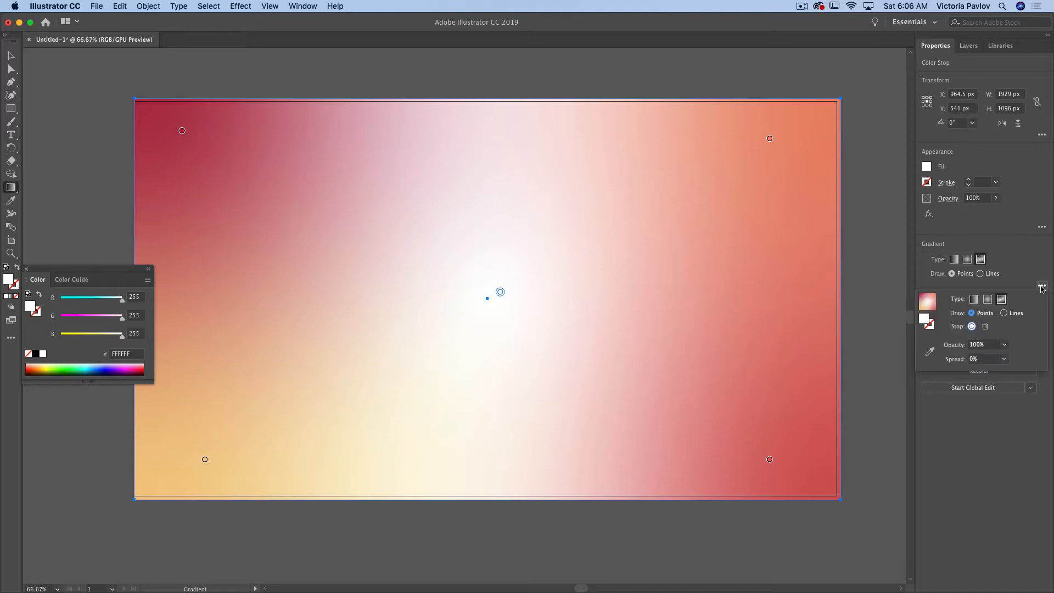
click(1004, 345)
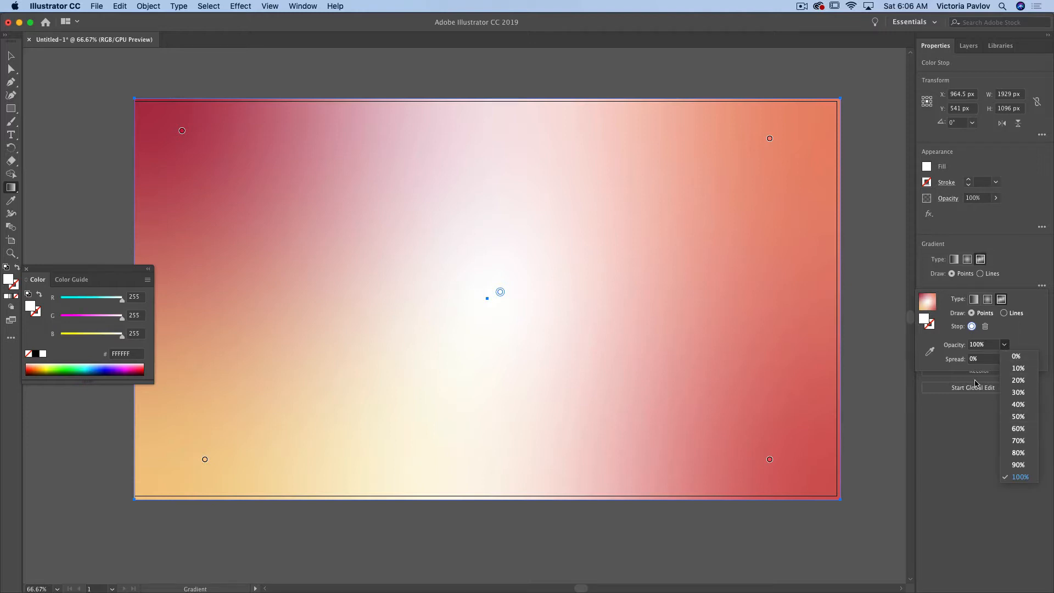
click(946, 370)
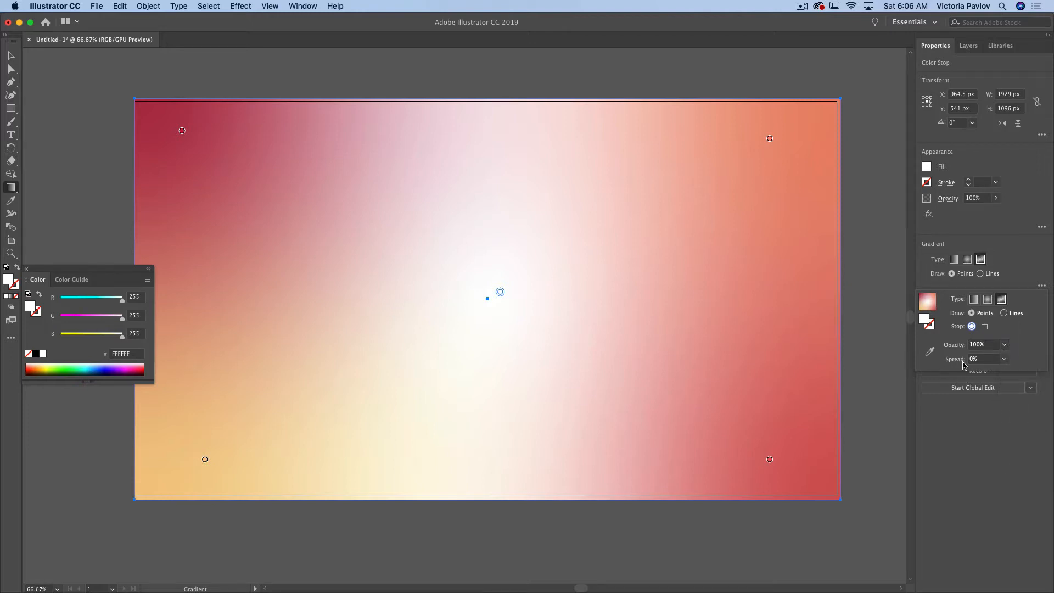
click(1006, 360)
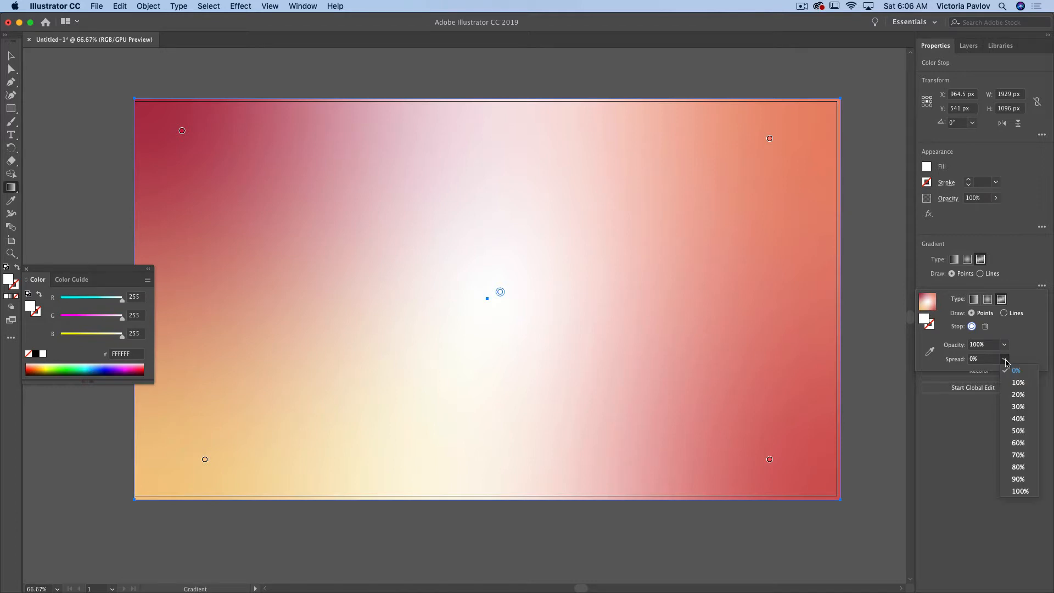
click(1019, 432)
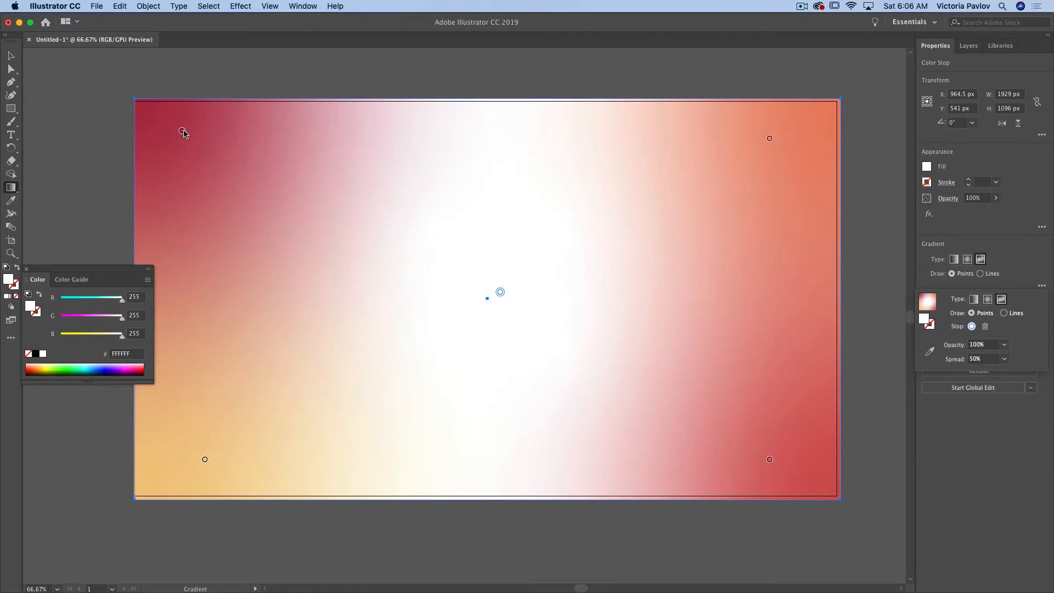
Recolor the upper-left color stop to the red swatch R=237 G=28 B=36 and set its opacity to 80%
click(182, 132)
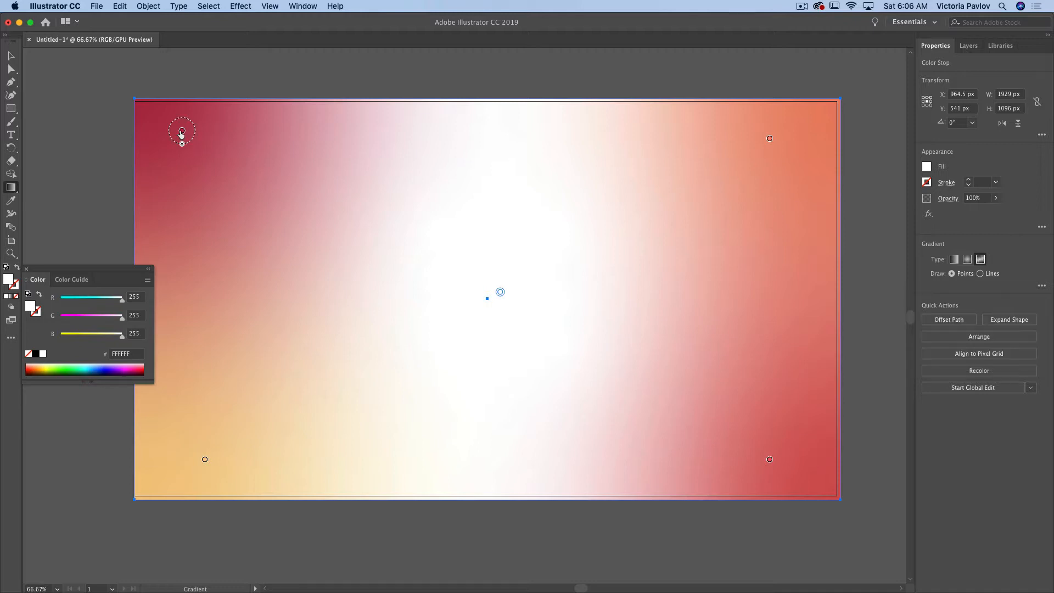
click(928, 167)
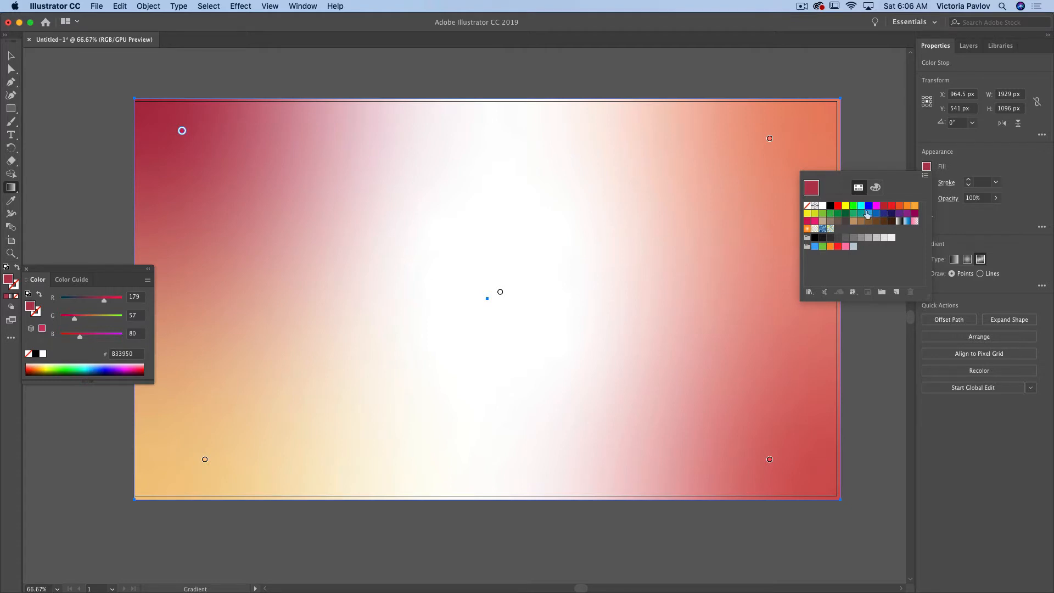
click(892, 207)
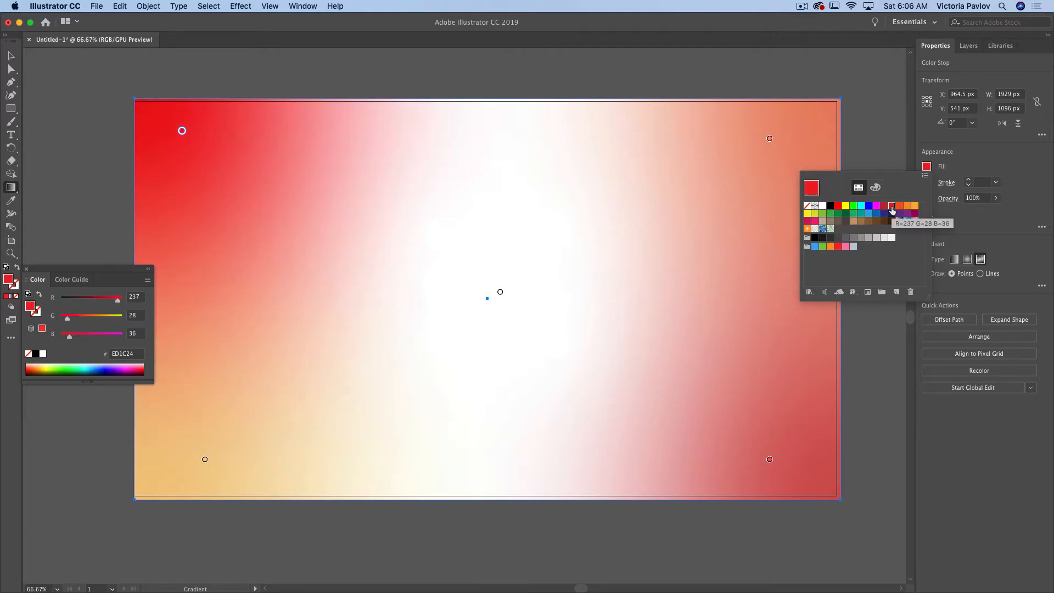
click(1042, 286)
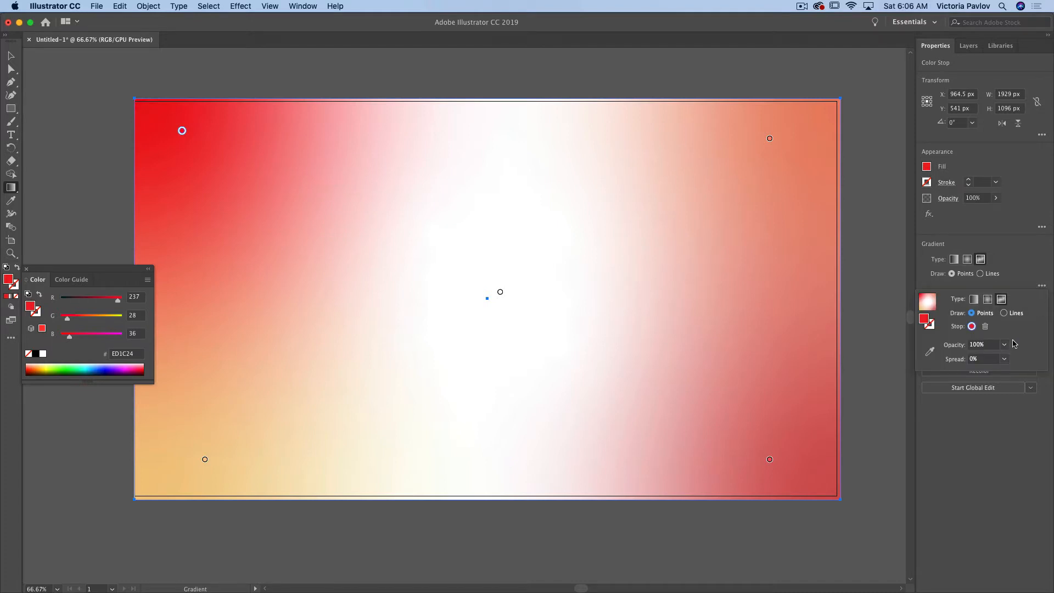
click(1005, 346)
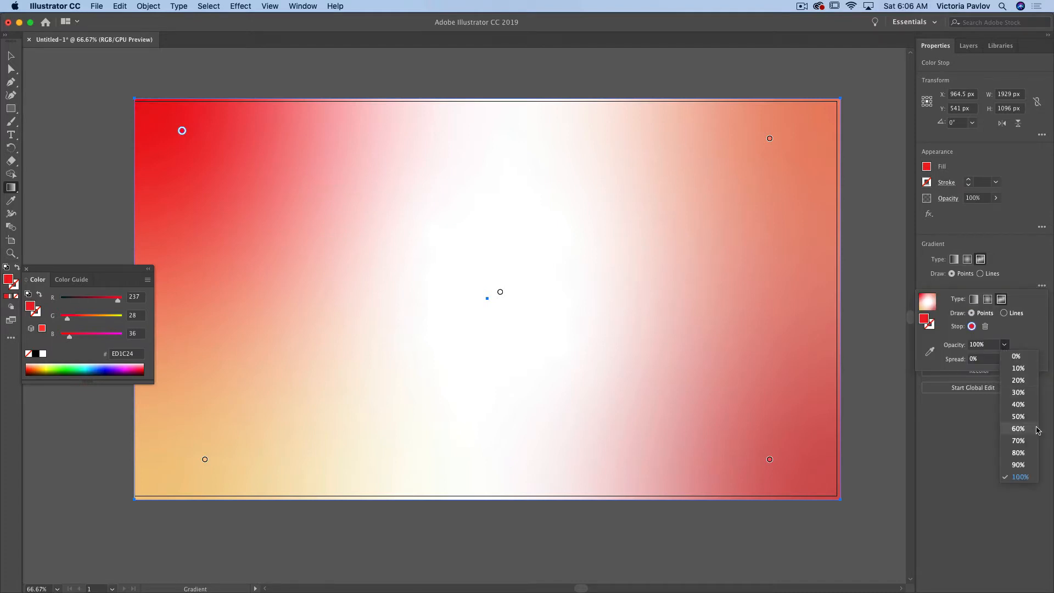
click(1019, 454)
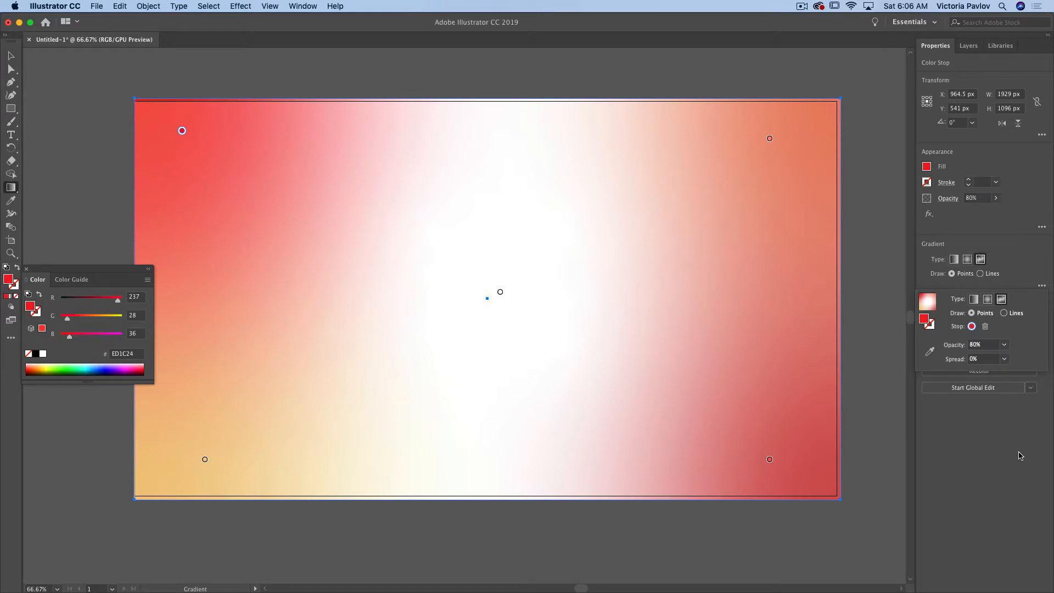
Try a 50% spread on the upper-left red color stop, and settle on a spread of 30%
click(1004, 361)
click(1022, 432)
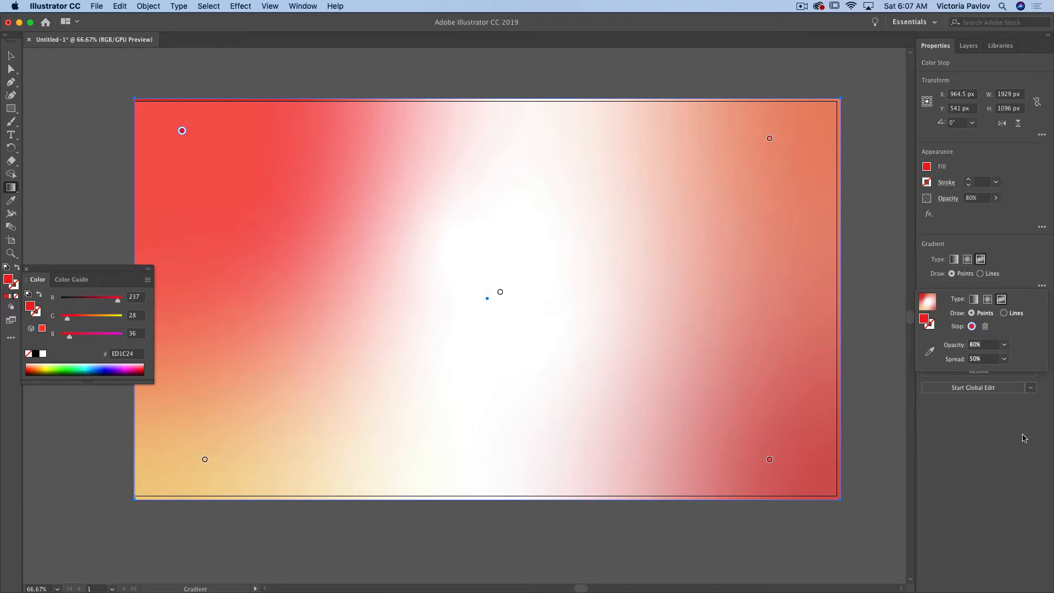
click(1005, 360)
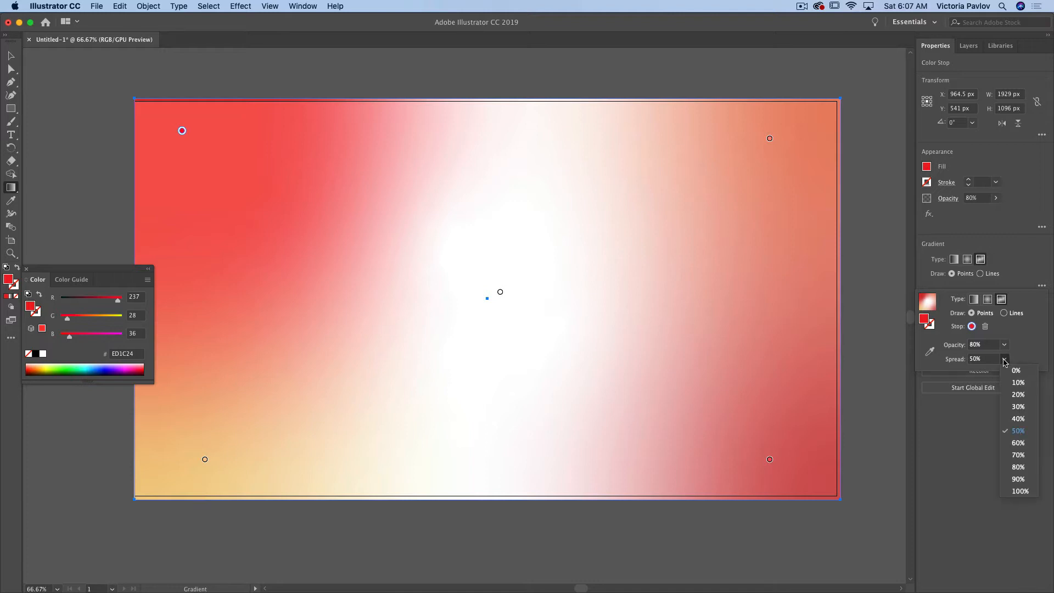
click(1022, 407)
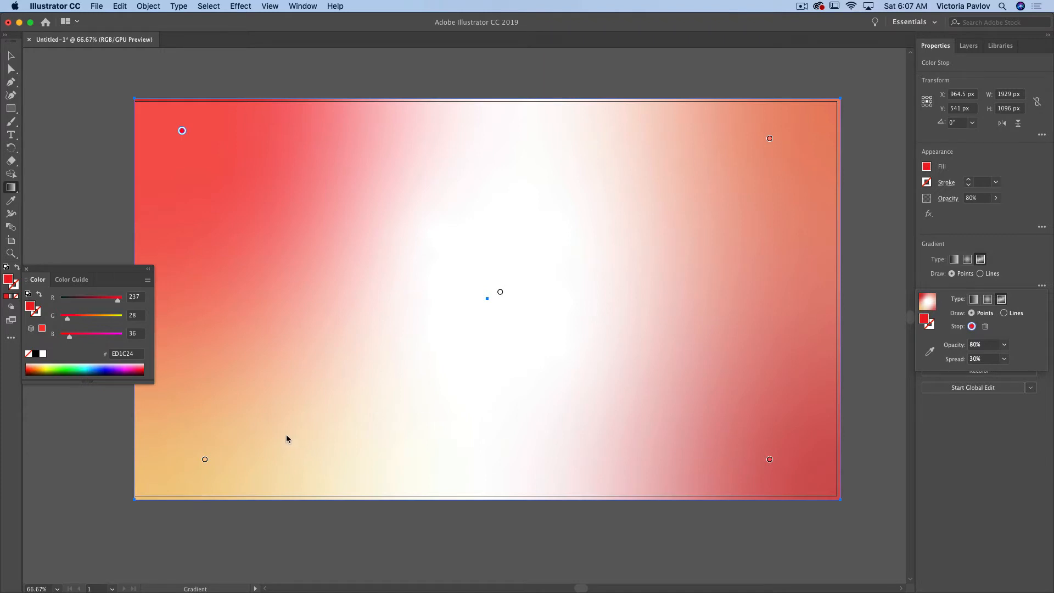
Move the lower-left light orange color stop toward the rectangle's horizontal center, slightly higher than before
click(204, 460)
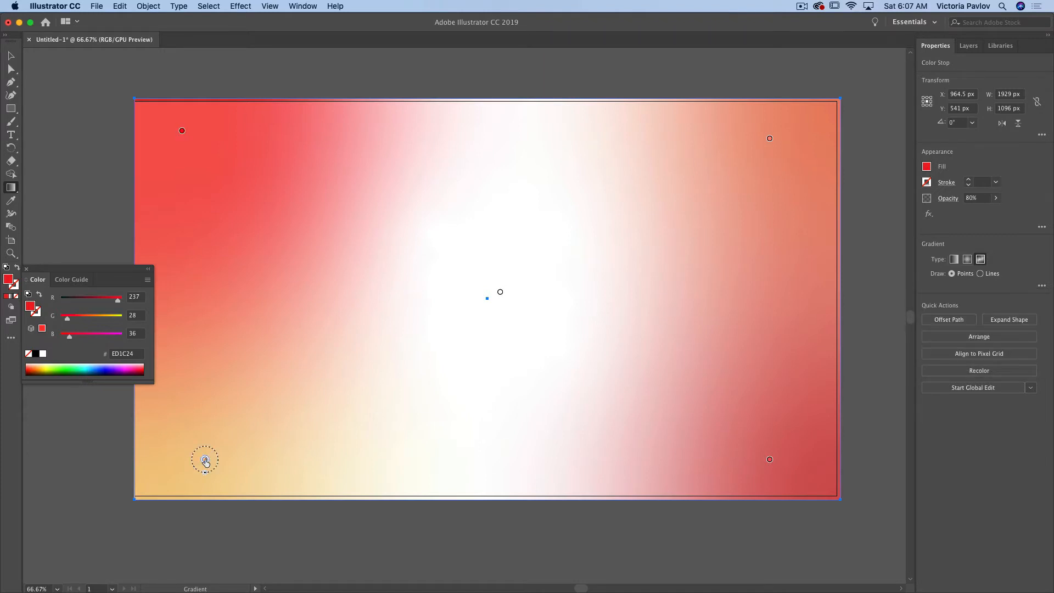
drag(204, 459, 410, 437)
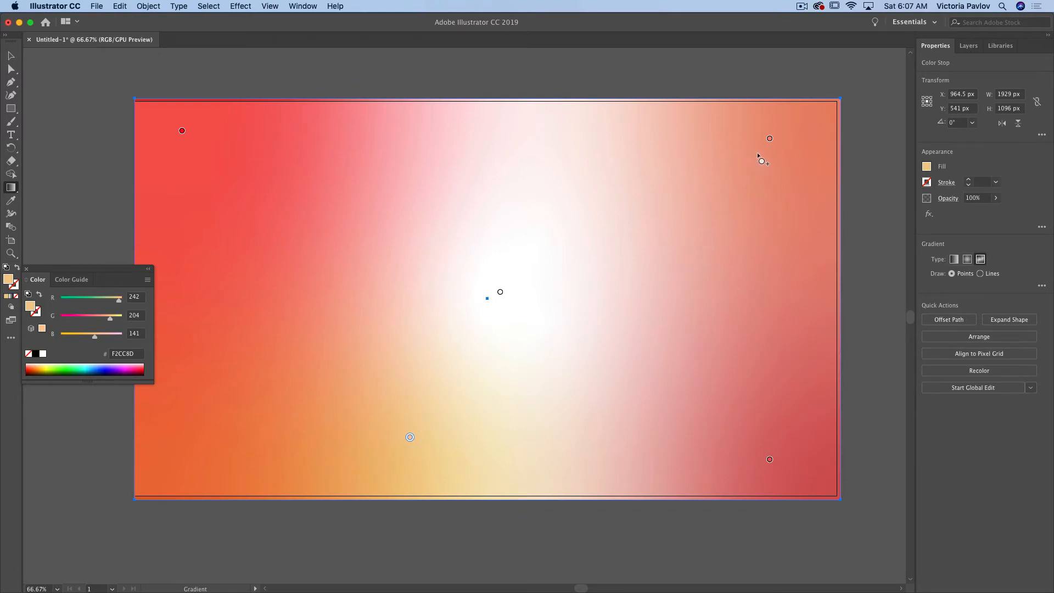
Recolor the upper-right and lower-right color stops to the red swatch R=237 G=28 B=36
click(770, 139)
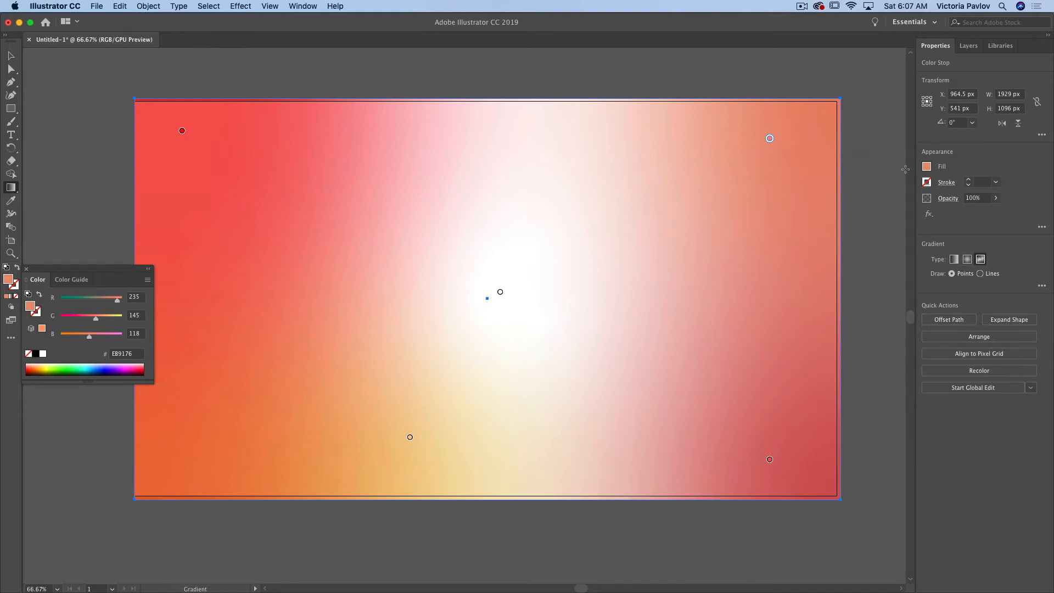
click(926, 166)
click(891, 206)
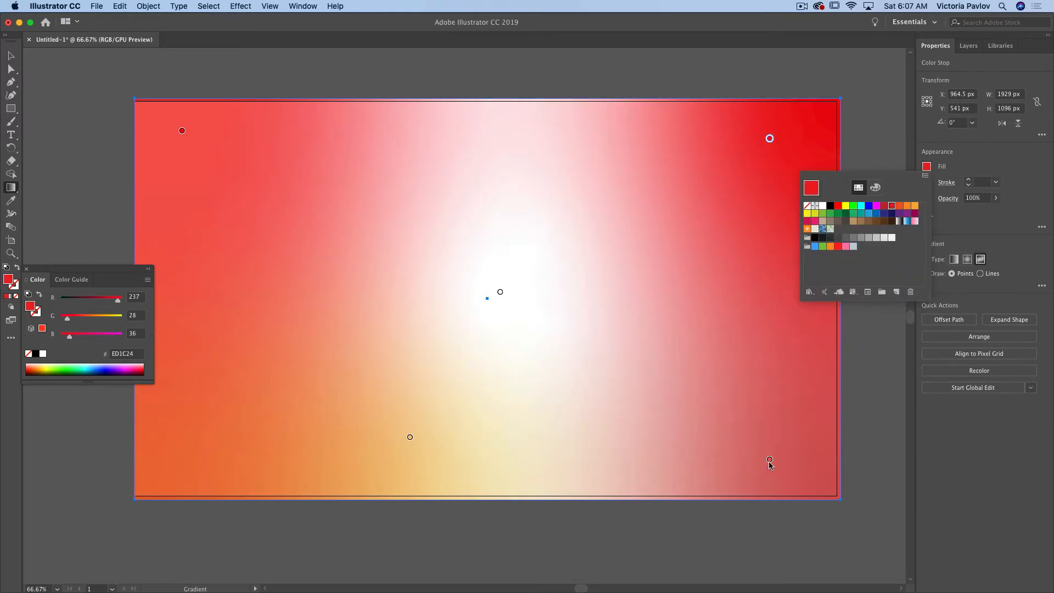
click(769, 461)
click(770, 459)
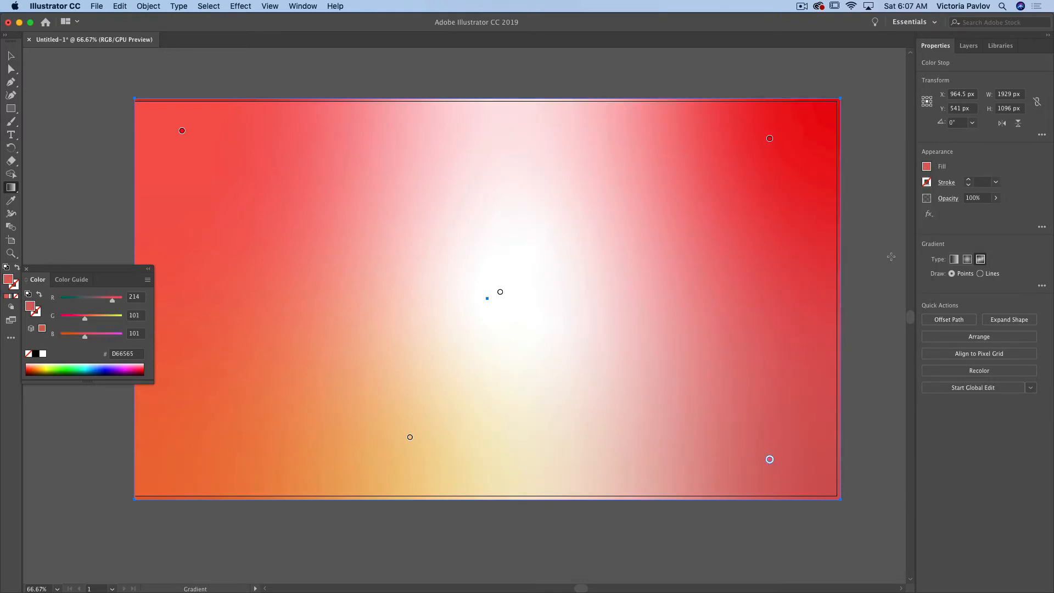
click(927, 167)
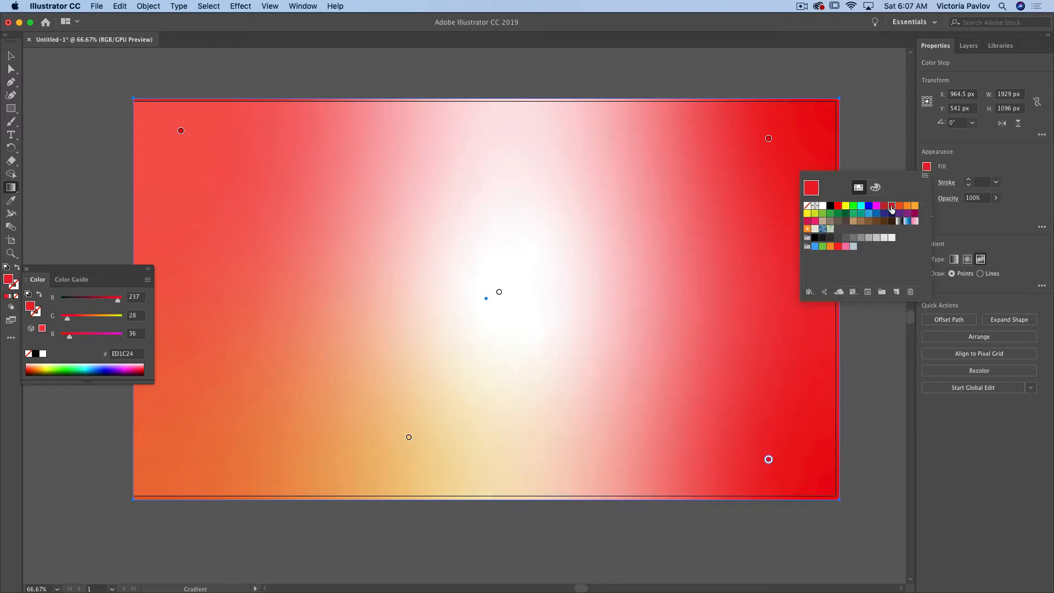
click(892, 207)
Nudge the lower-right red color stop slightly up and to the right, and set its opacity to 50%
click(769, 460)
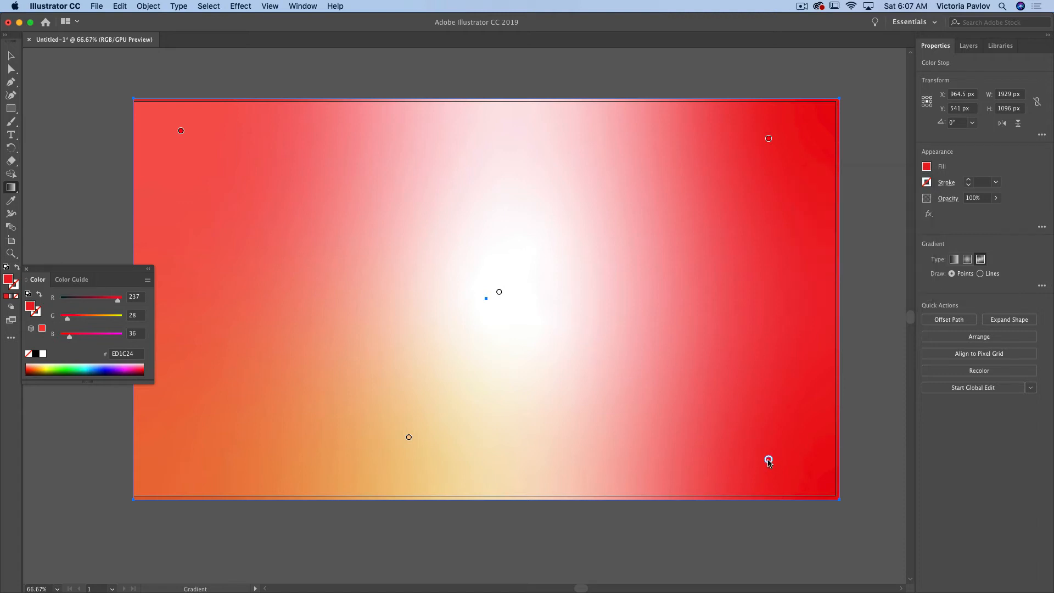
drag(769, 460, 775, 449)
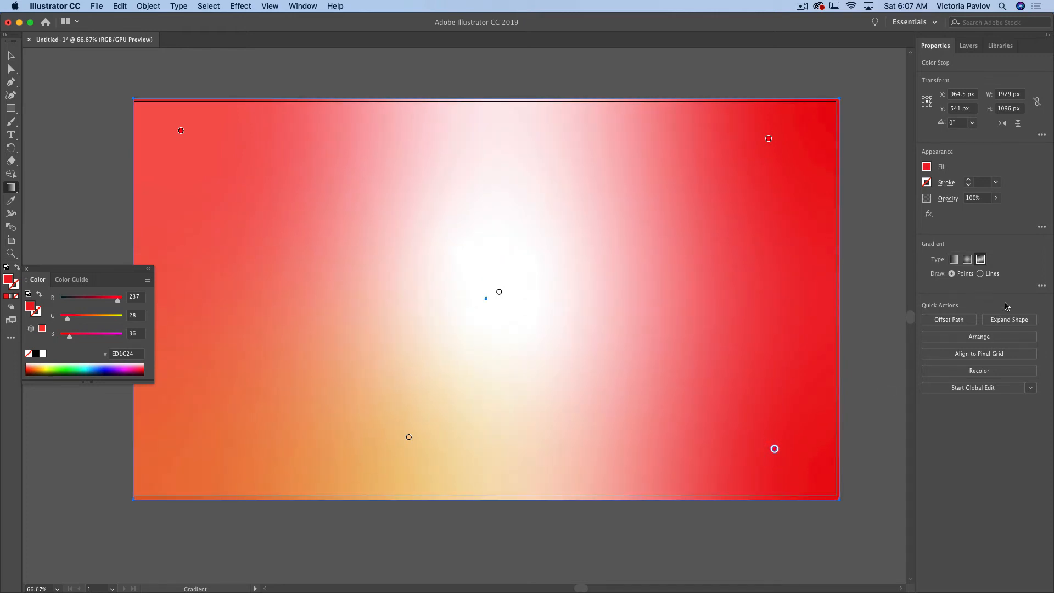
click(1042, 285)
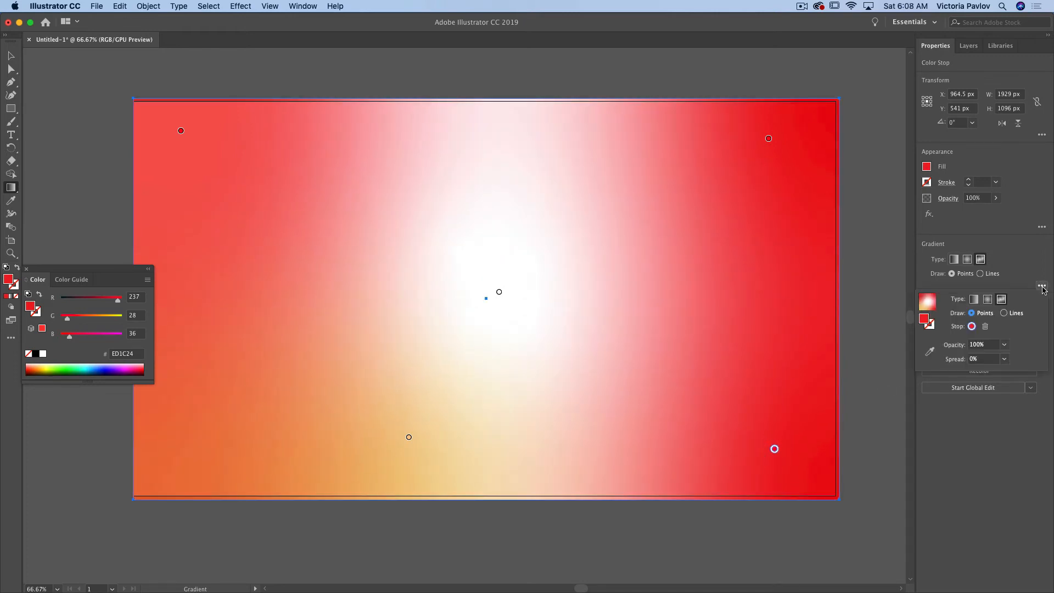
click(1004, 345)
click(1019, 416)
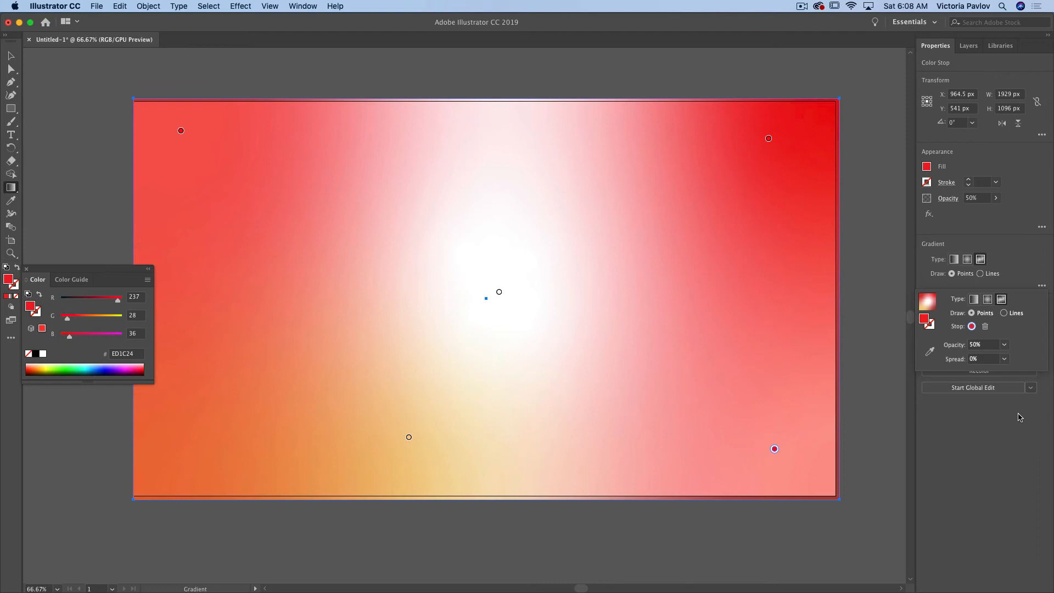
Set the opacity of the upper-right red color stop to 70%
click(768, 140)
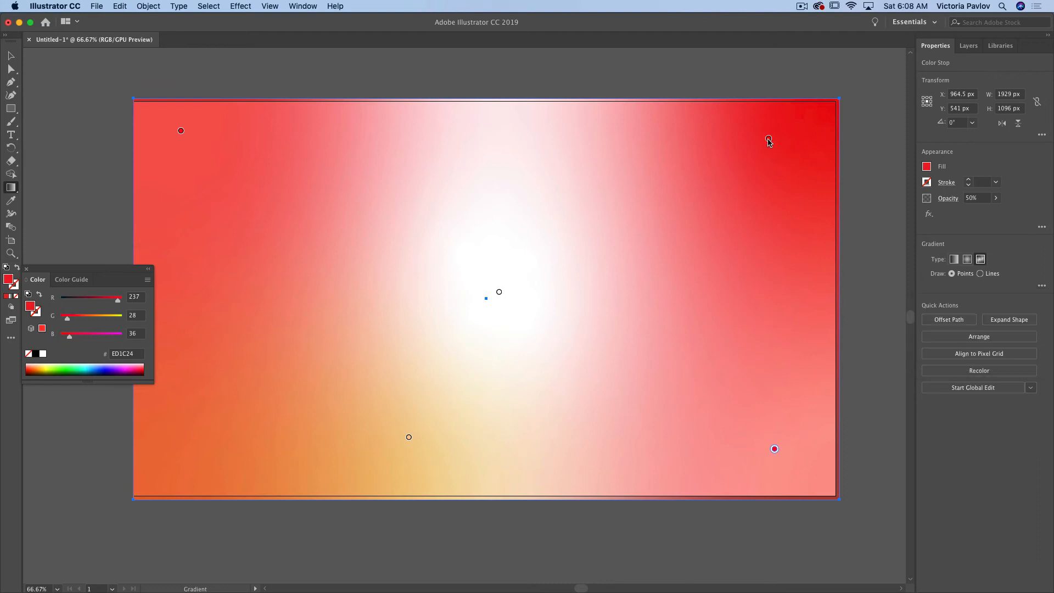
click(769, 140)
click(1044, 286)
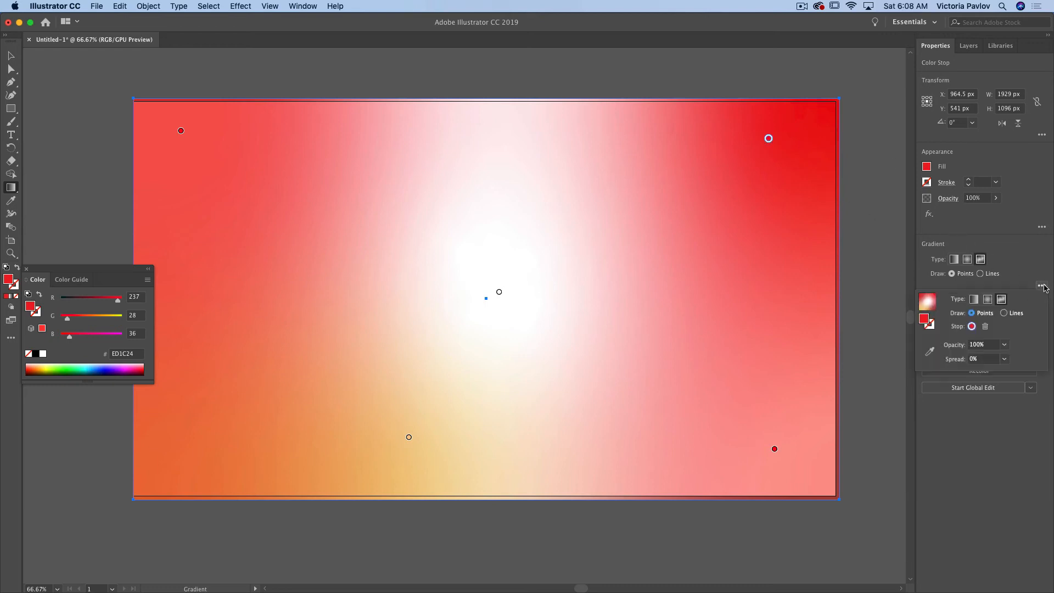
click(1004, 346)
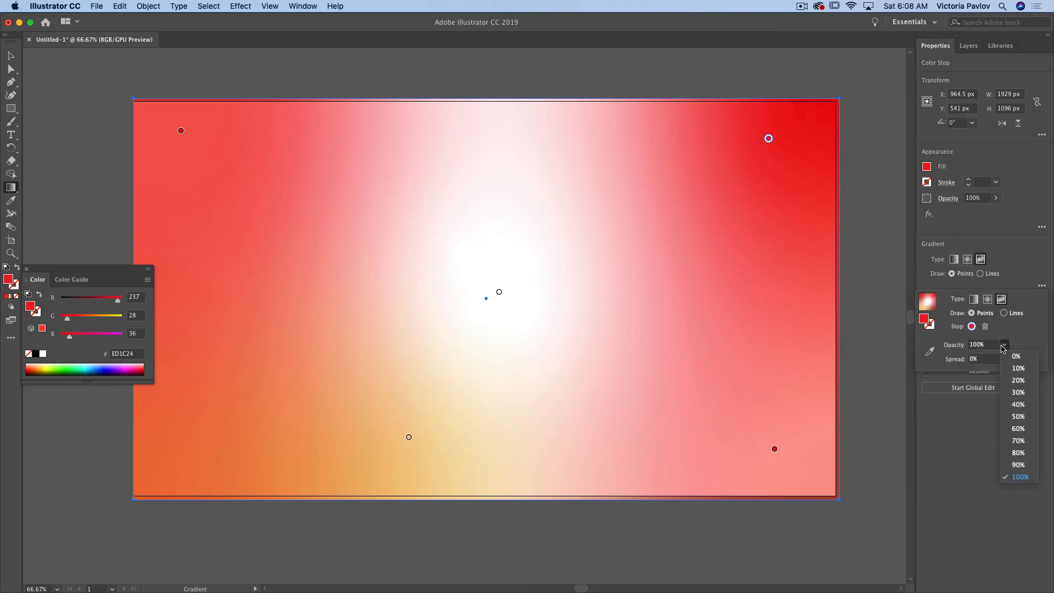
click(1019, 441)
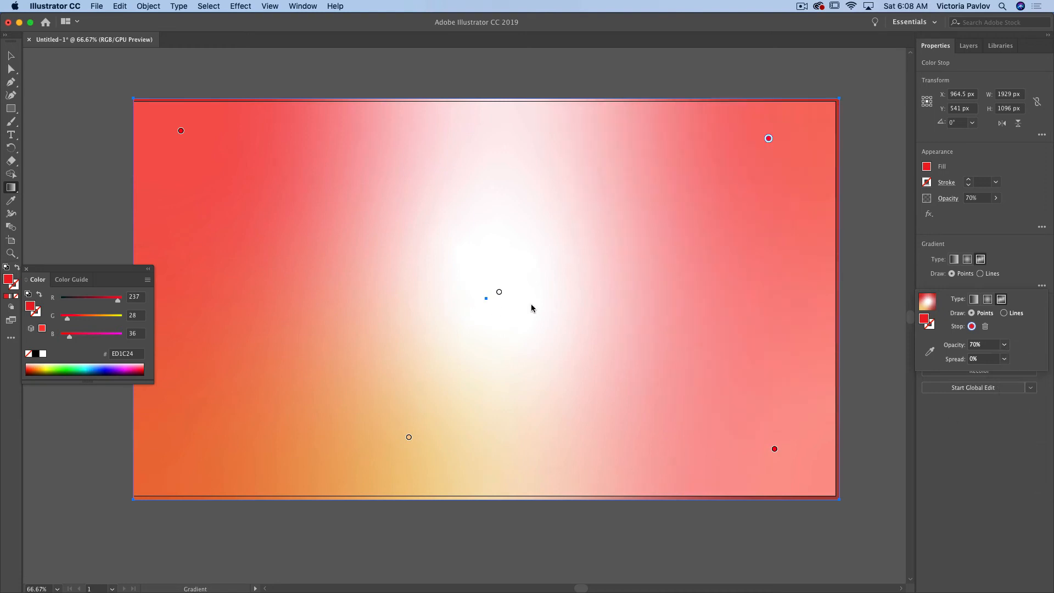
Select the upper-left red color stop of the freeform gradient
click(181, 132)
click(182, 132)
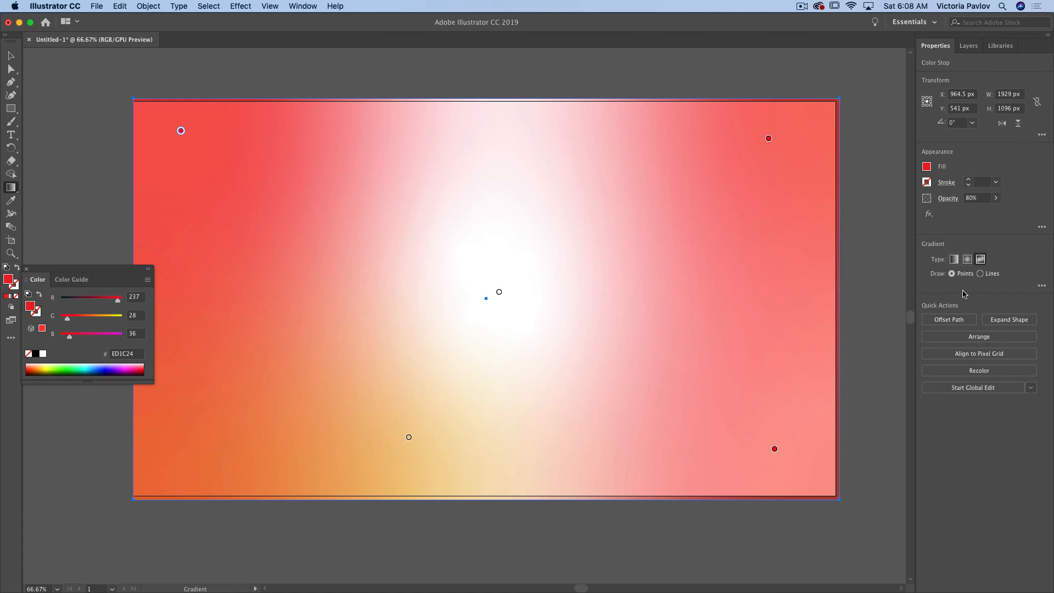